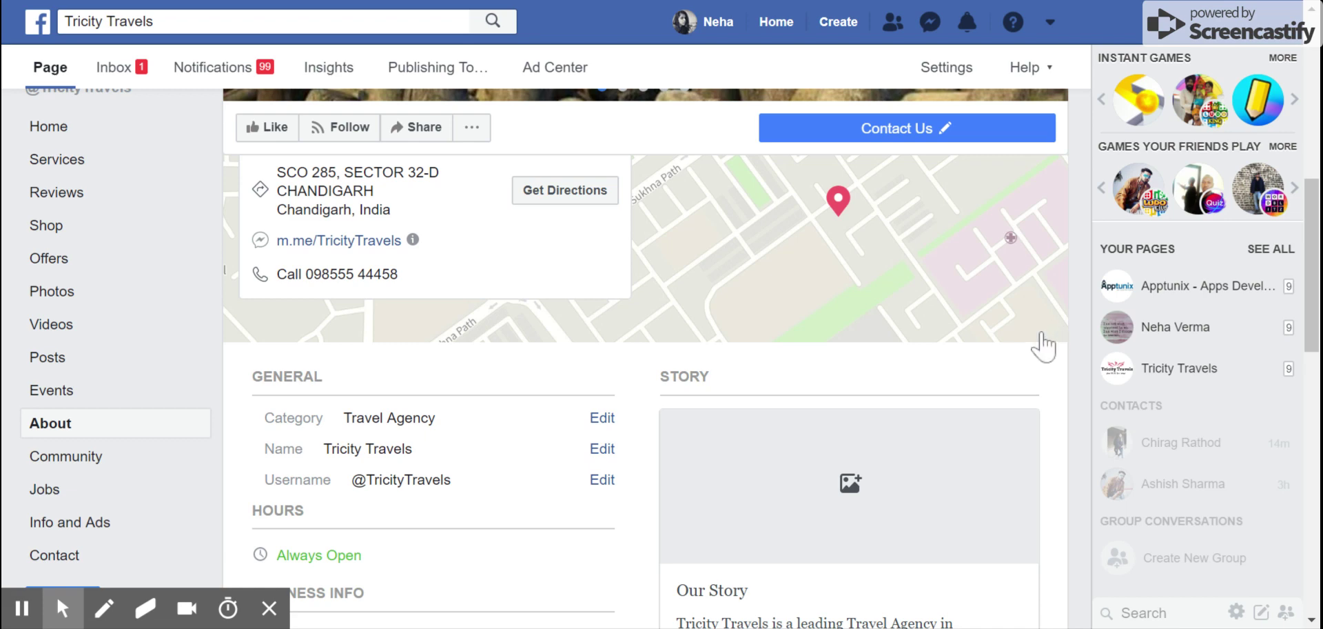
- Return to the home feed, open the Tricity Travels page and go to its About section
left_click(773, 31)
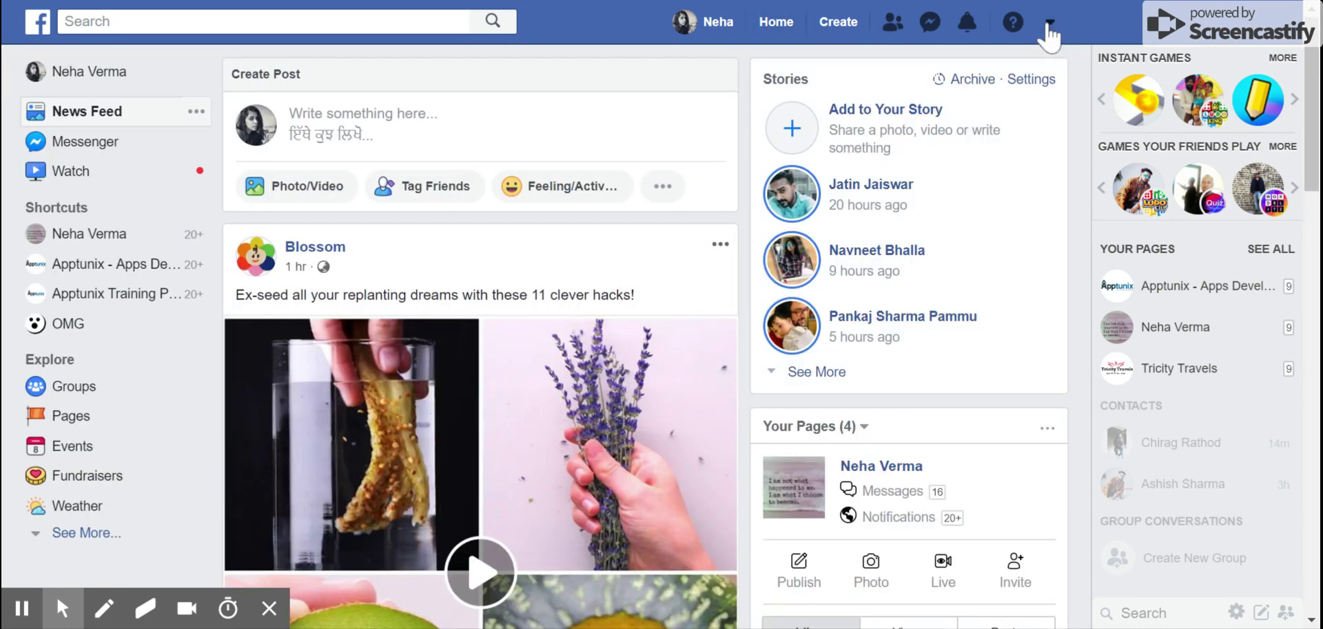
left_click(1049, 22)
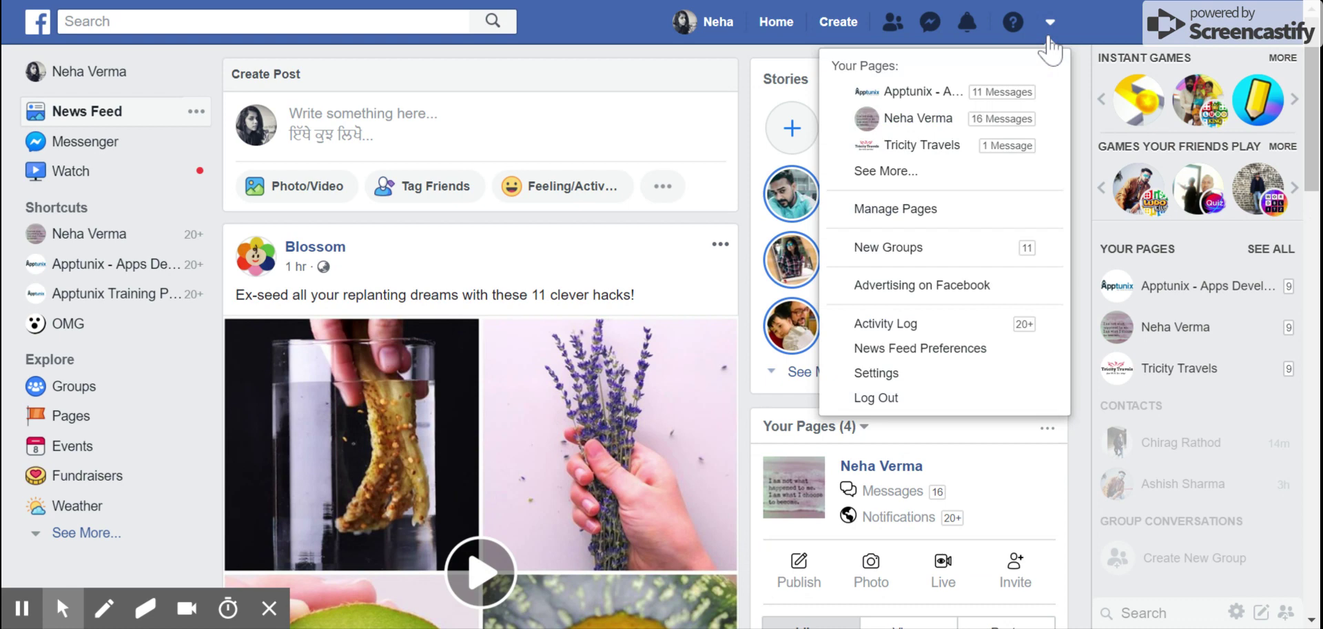
left_click(928, 153)
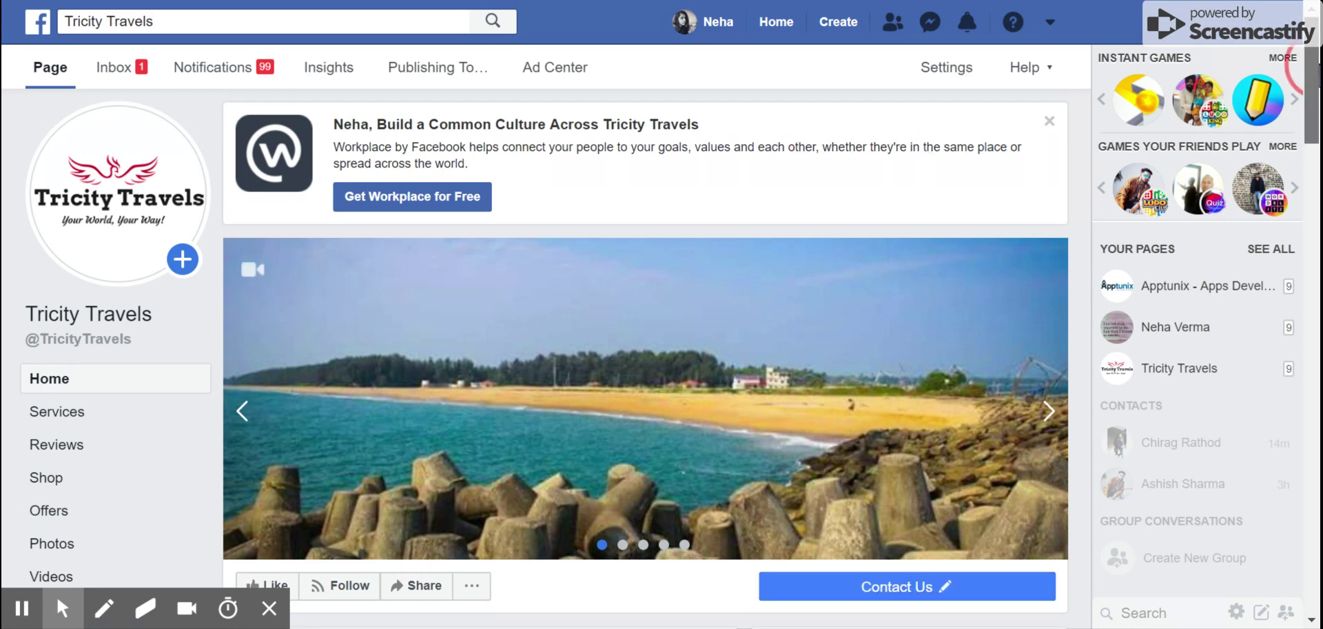
left_click_drag(1318, 76, 1315, 107)
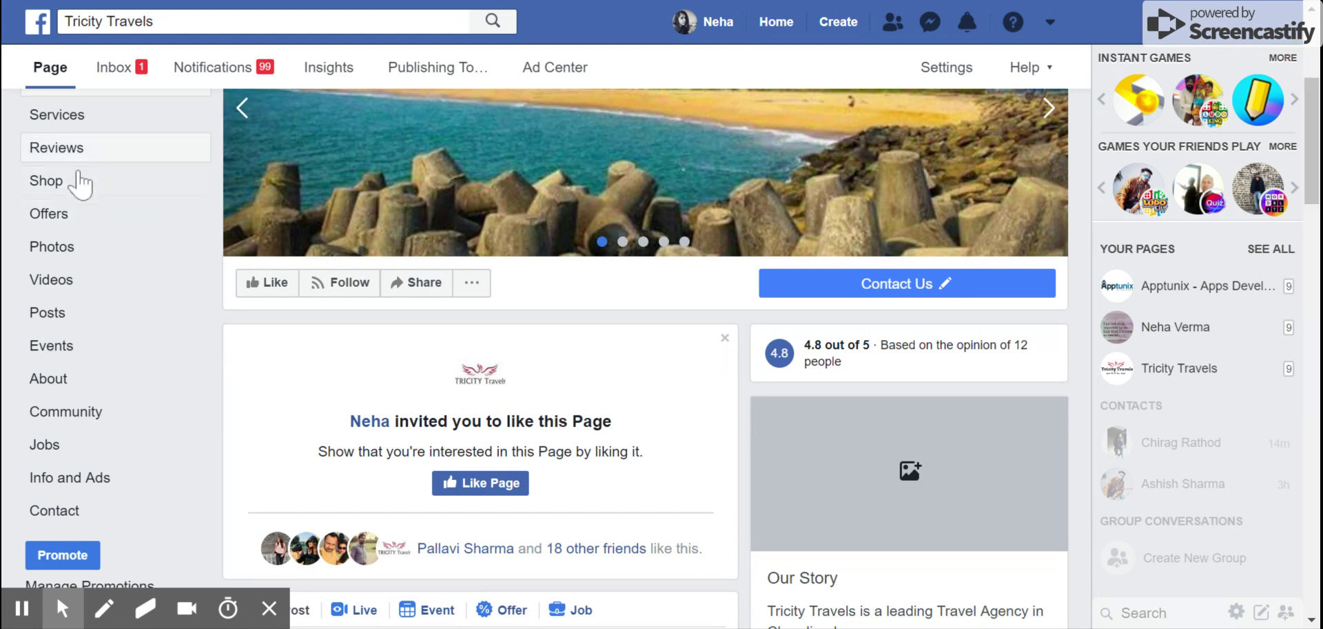
left_click(48, 381)
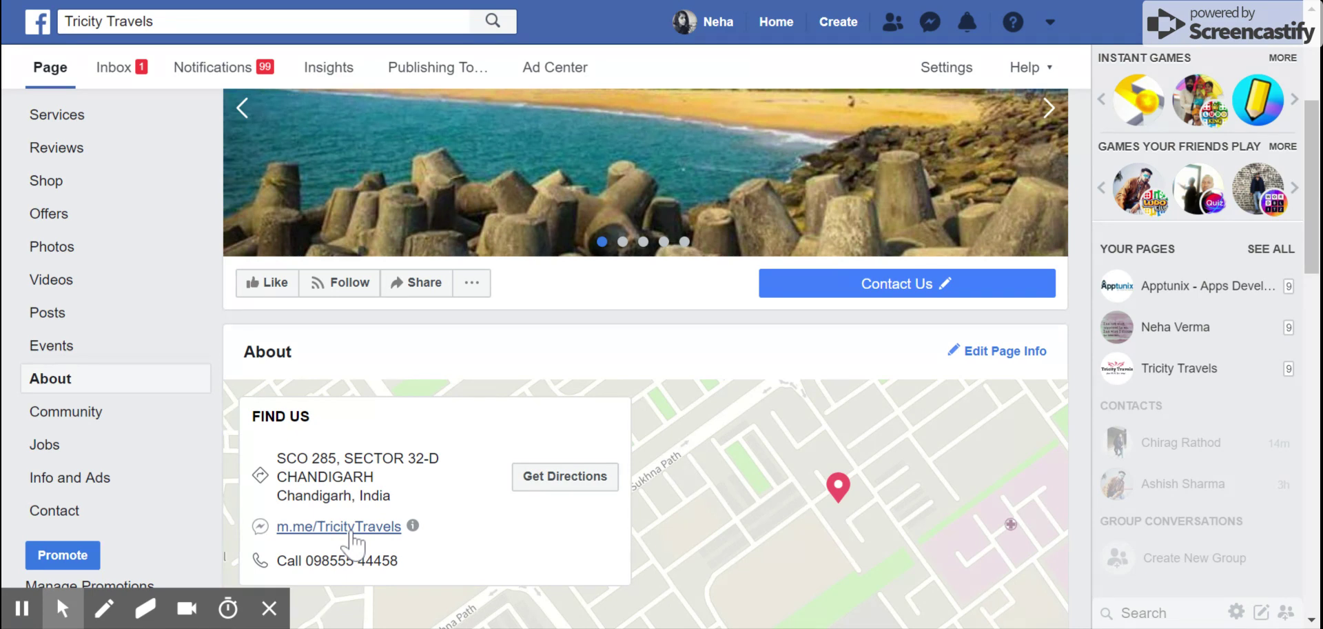
- Edit the page category in the General information, removing Travel Agency and selecting it again
left_click(1317, 199)
left_click_drag(1317, 198, 1317, 317)
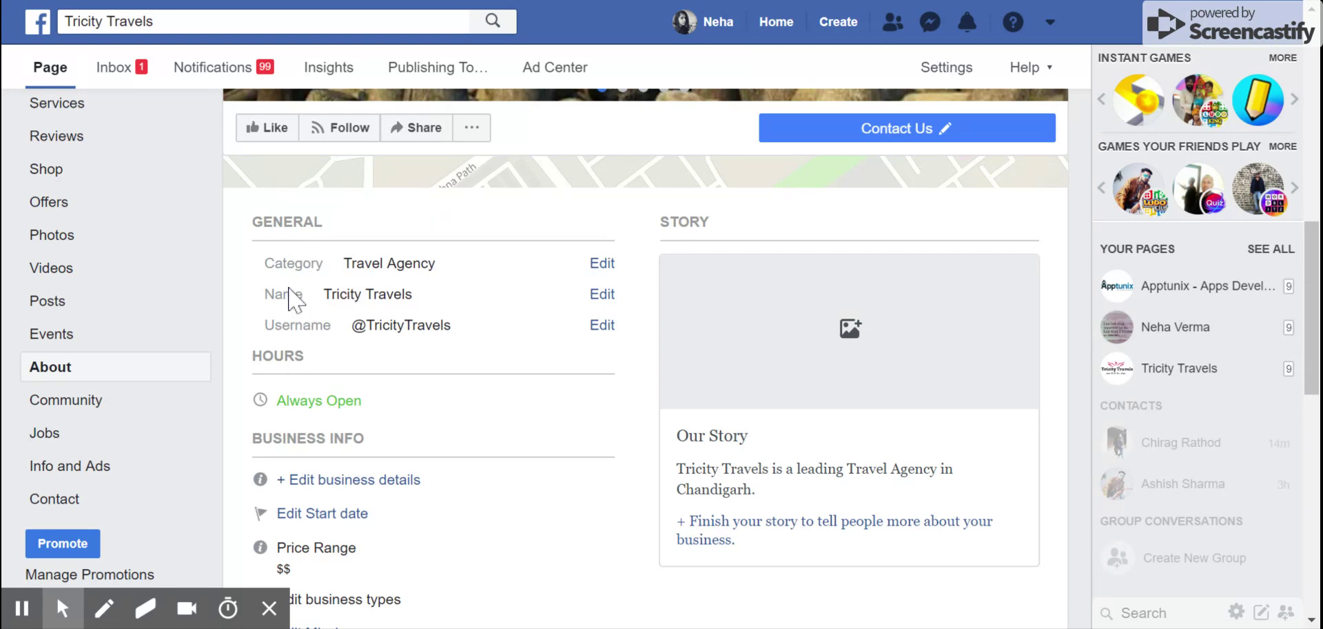
left_click(602, 263)
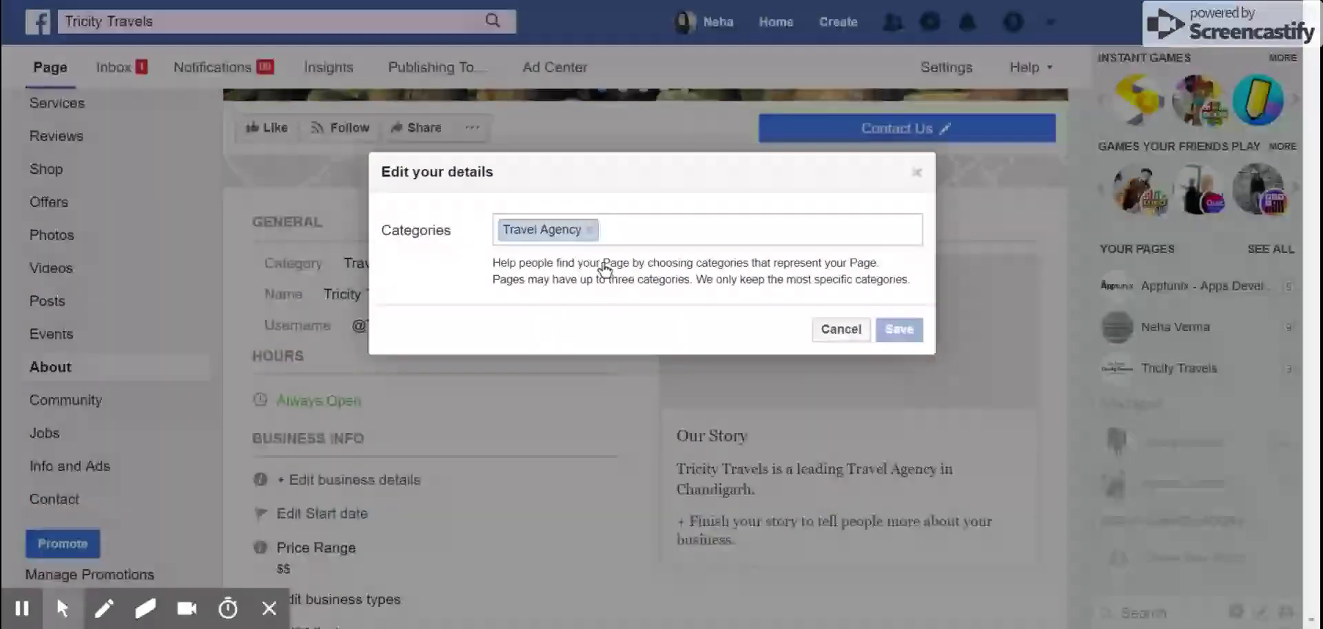
left_click(690, 234)
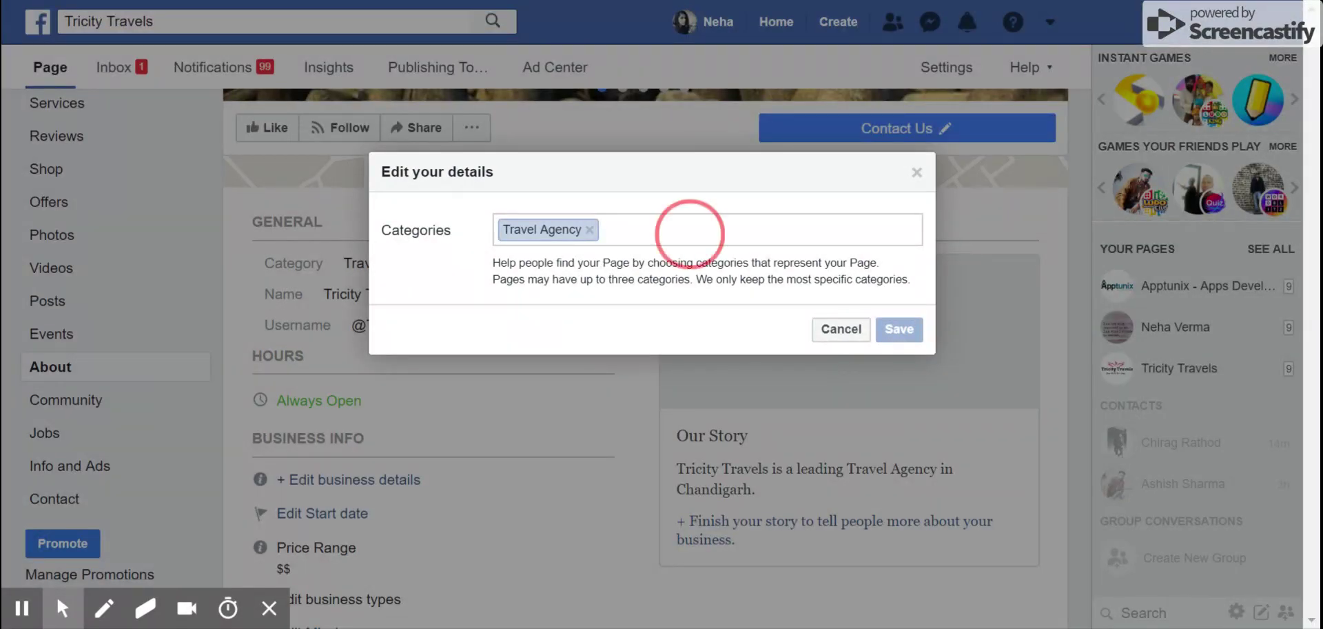
left_click(589, 229)
type("trave")
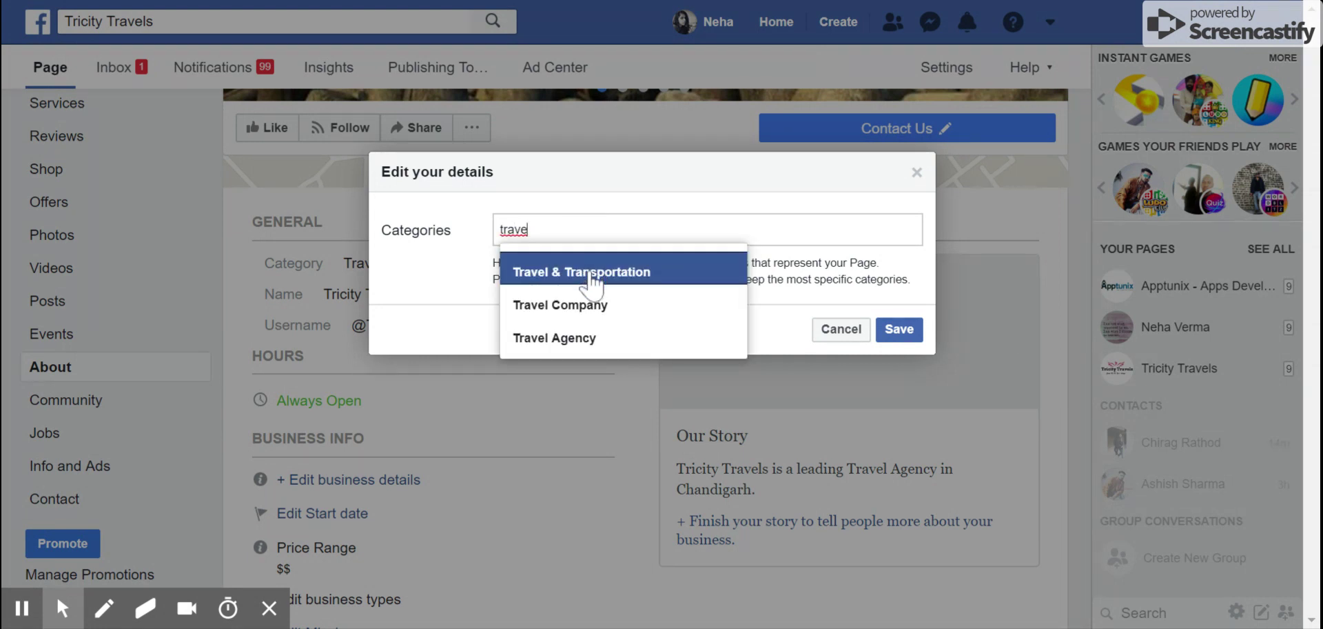
left_click(588, 336)
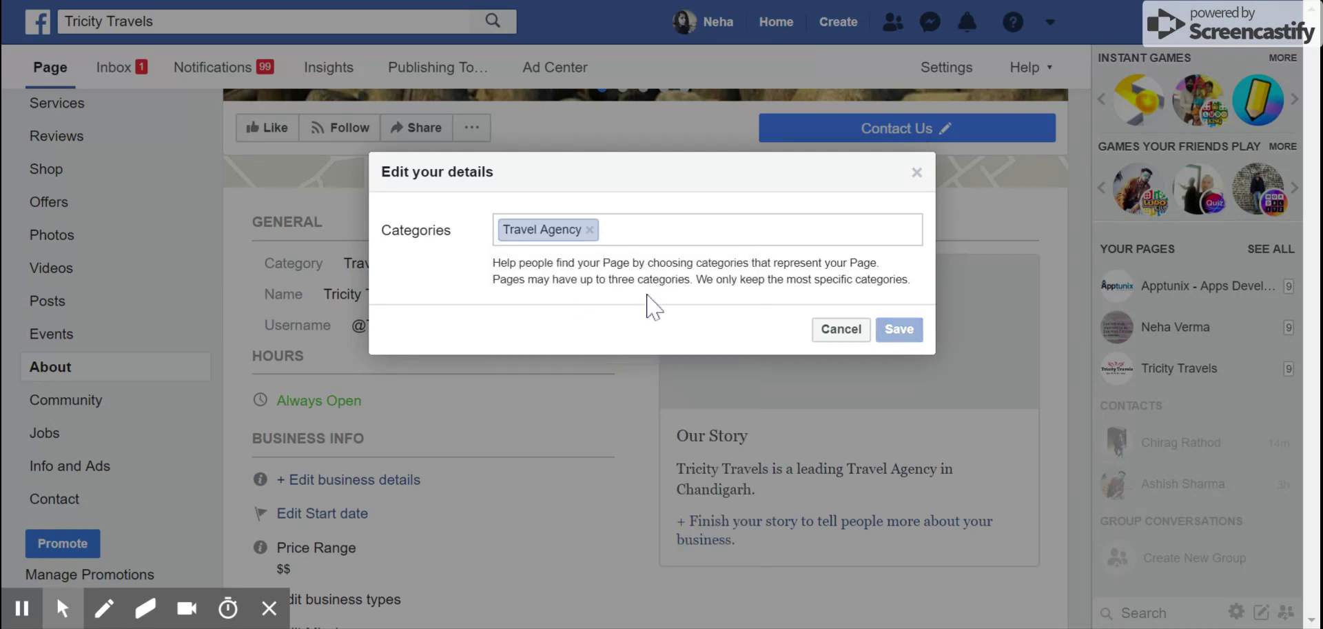
- Replace the page category with Travel & Transportation, save it and decline to add more page info
left_click(590, 230)
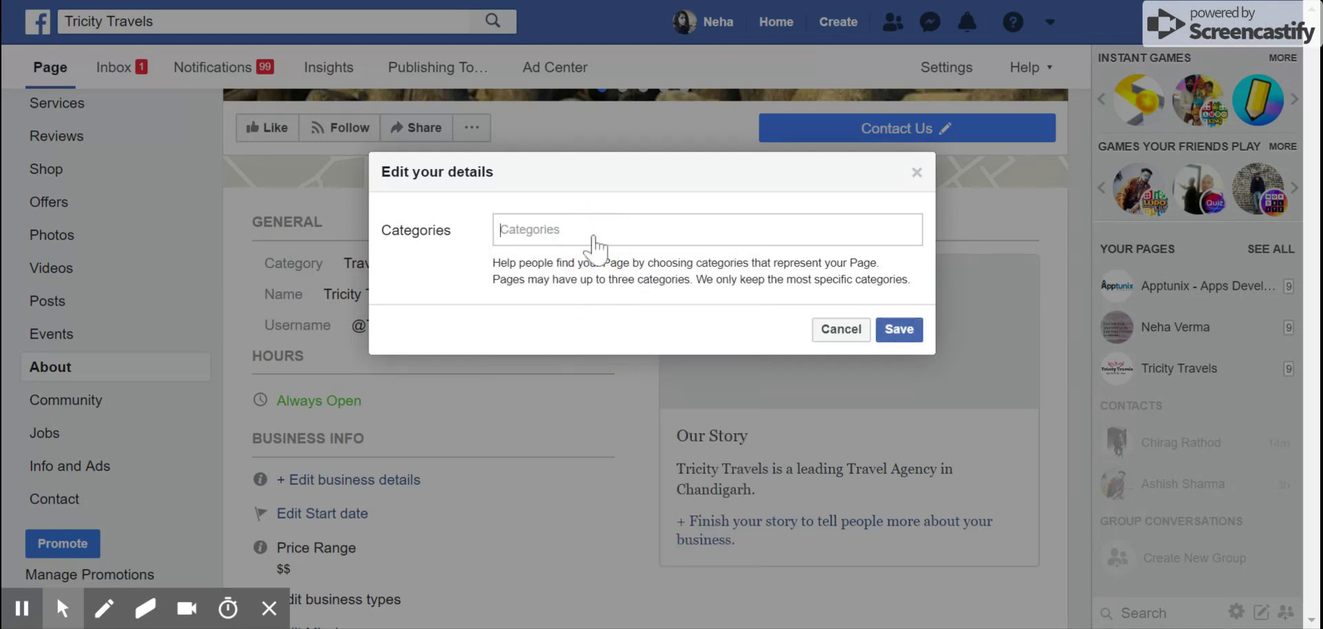
type("tra")
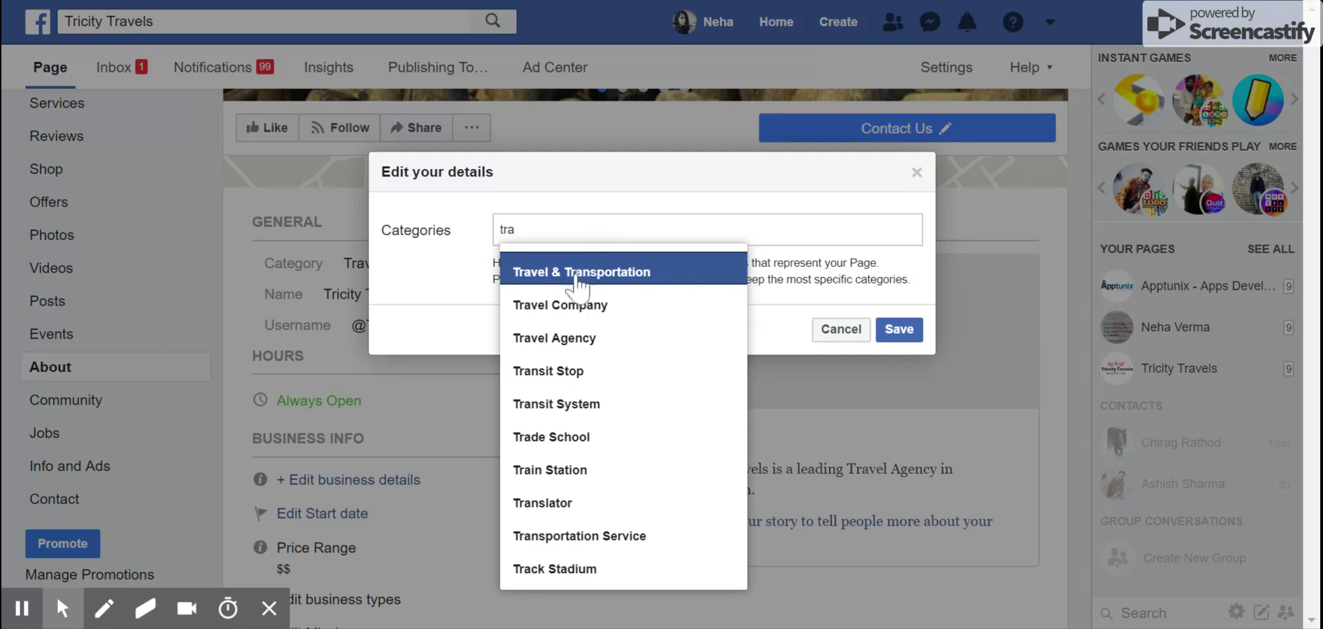
left_click(576, 272)
left_click(896, 329)
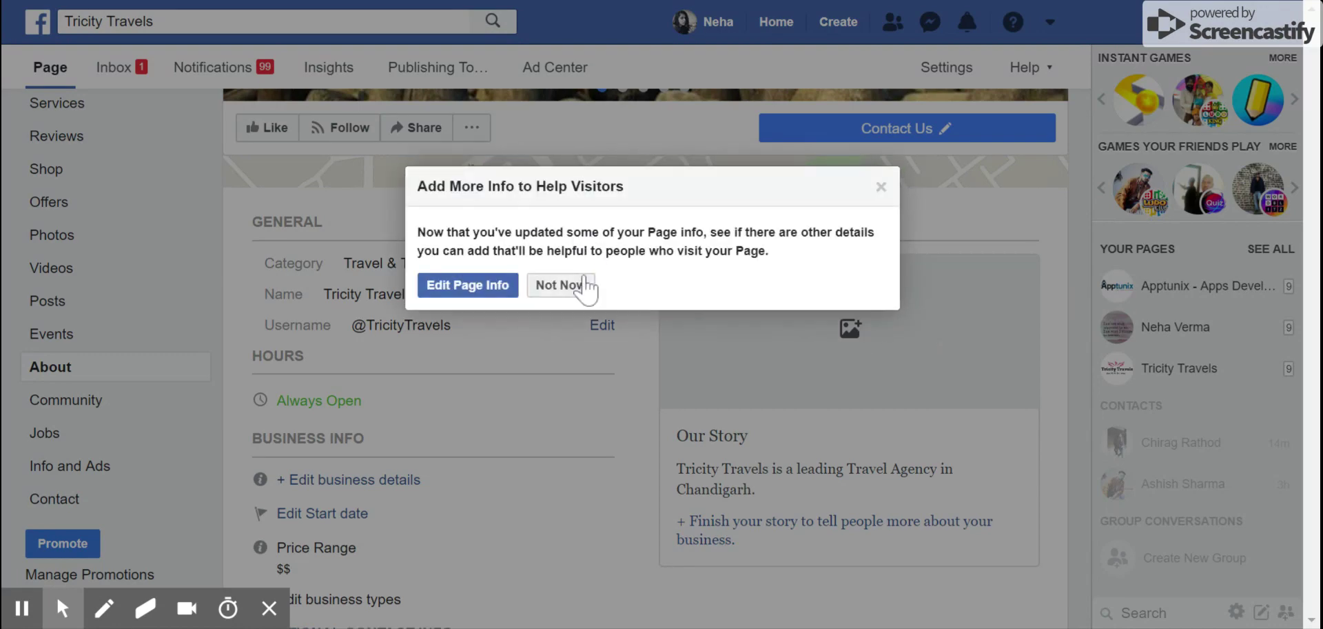
left_click(560, 285)
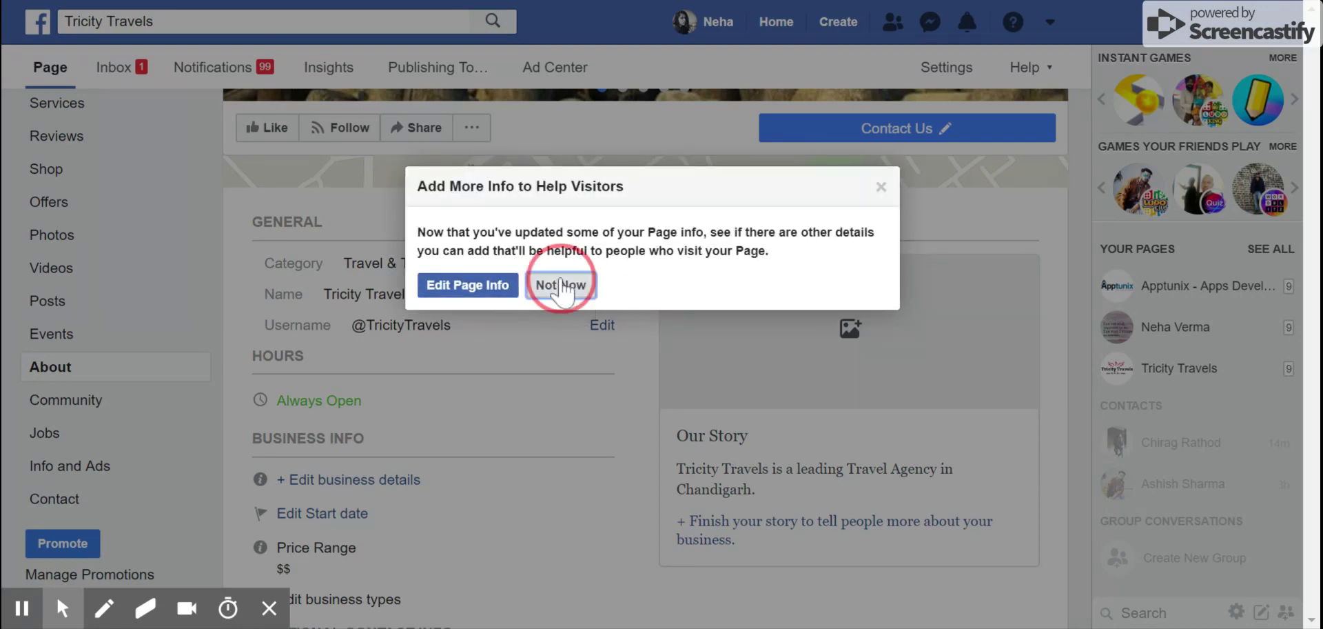
- Review the page name change request form and its naming tips, leaving it without submitting a new name
left_click(602, 294)
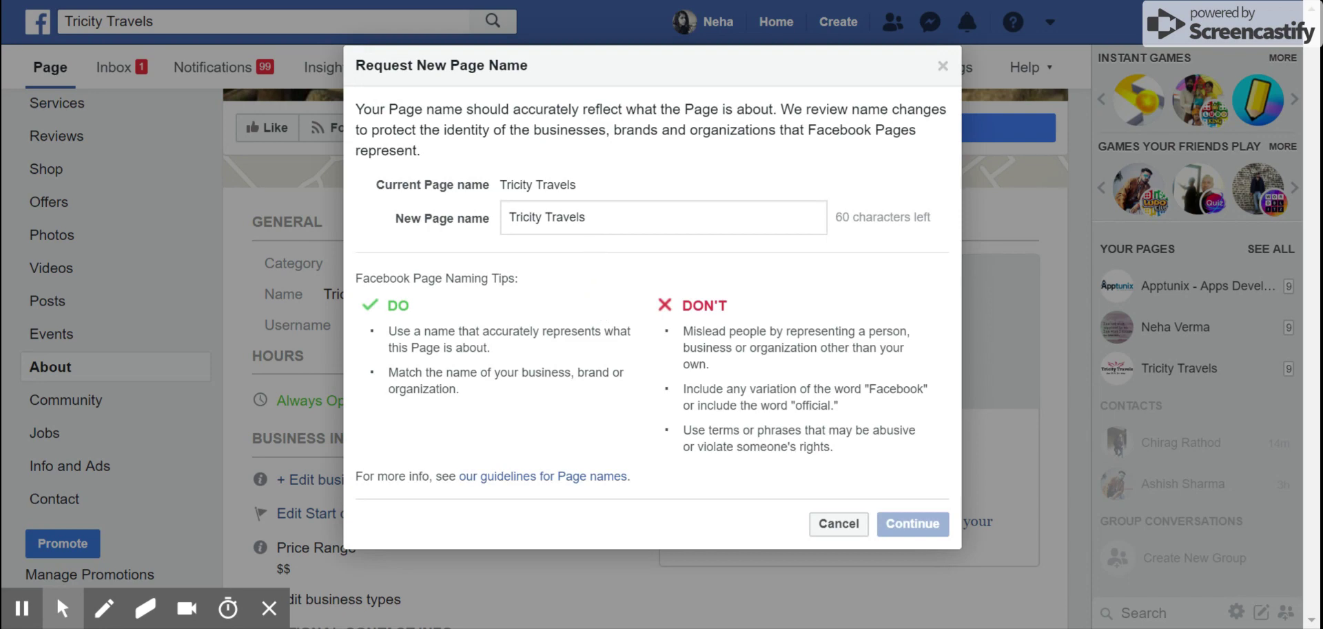
triple_click(601, 218)
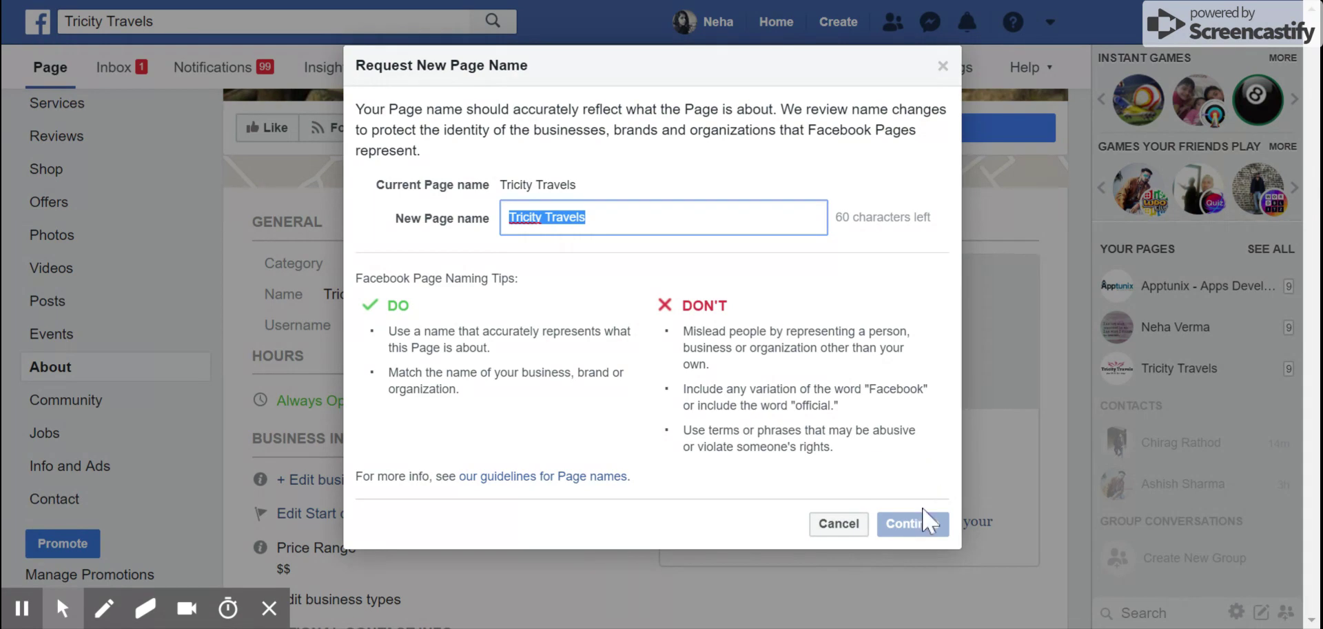
left_click(842, 527)
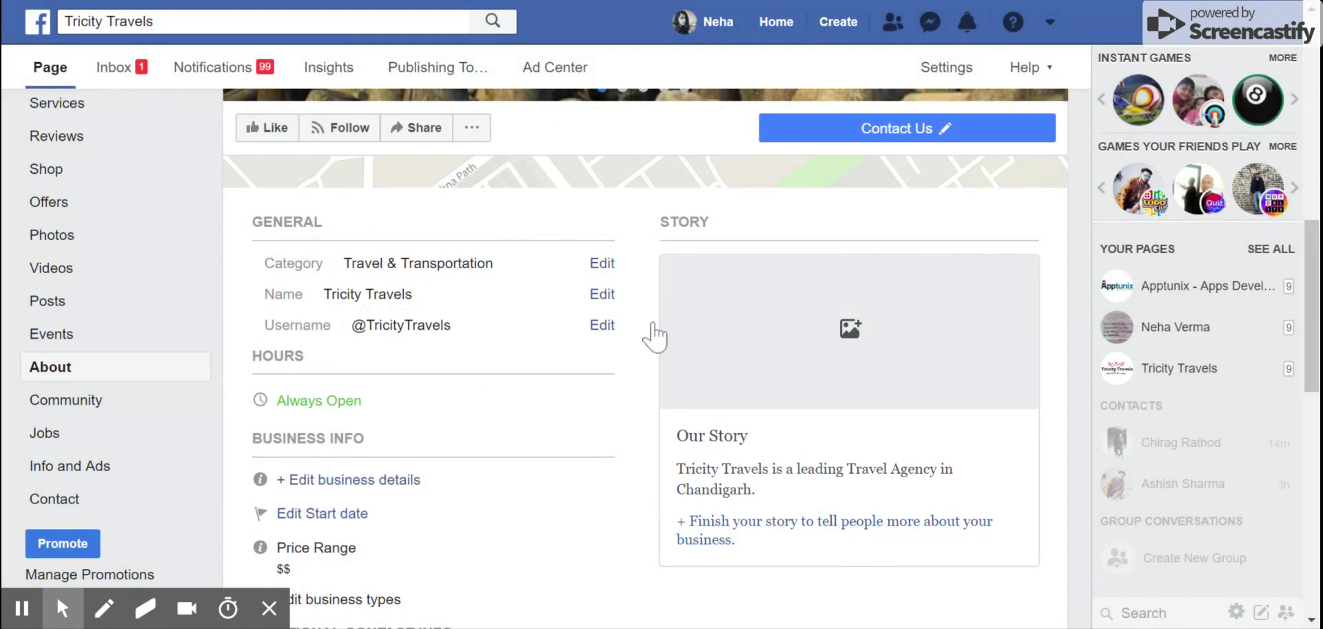
left_click(605, 298)
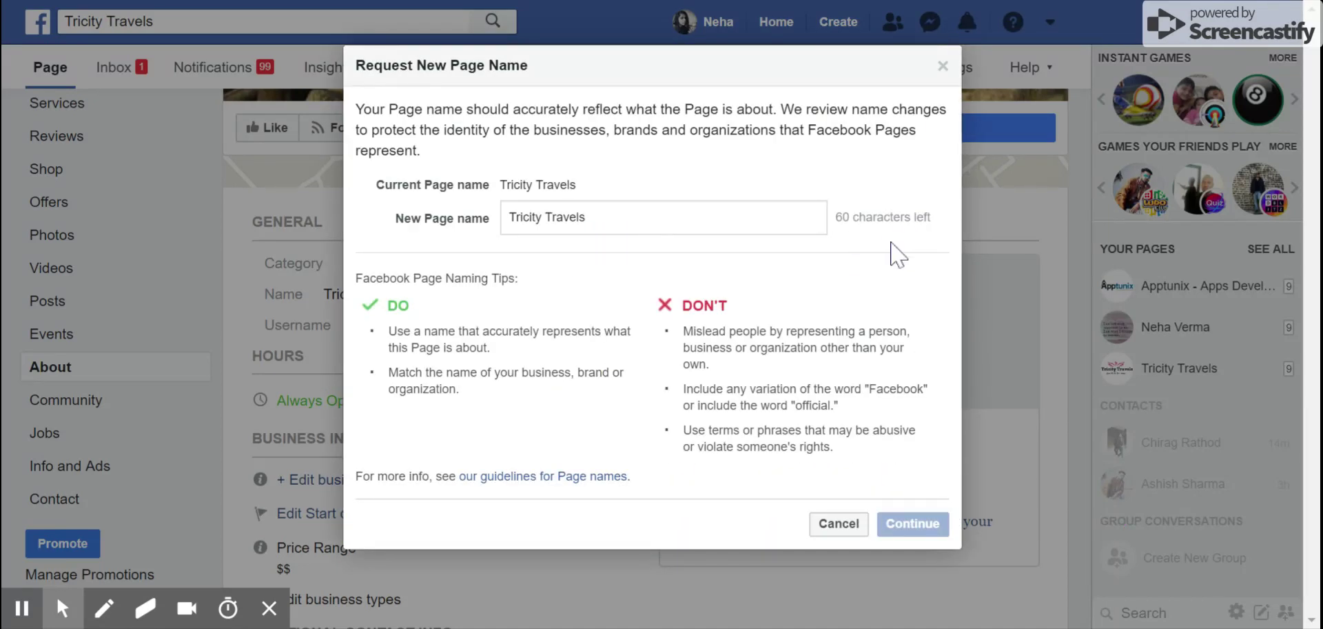
left_click(838, 526)
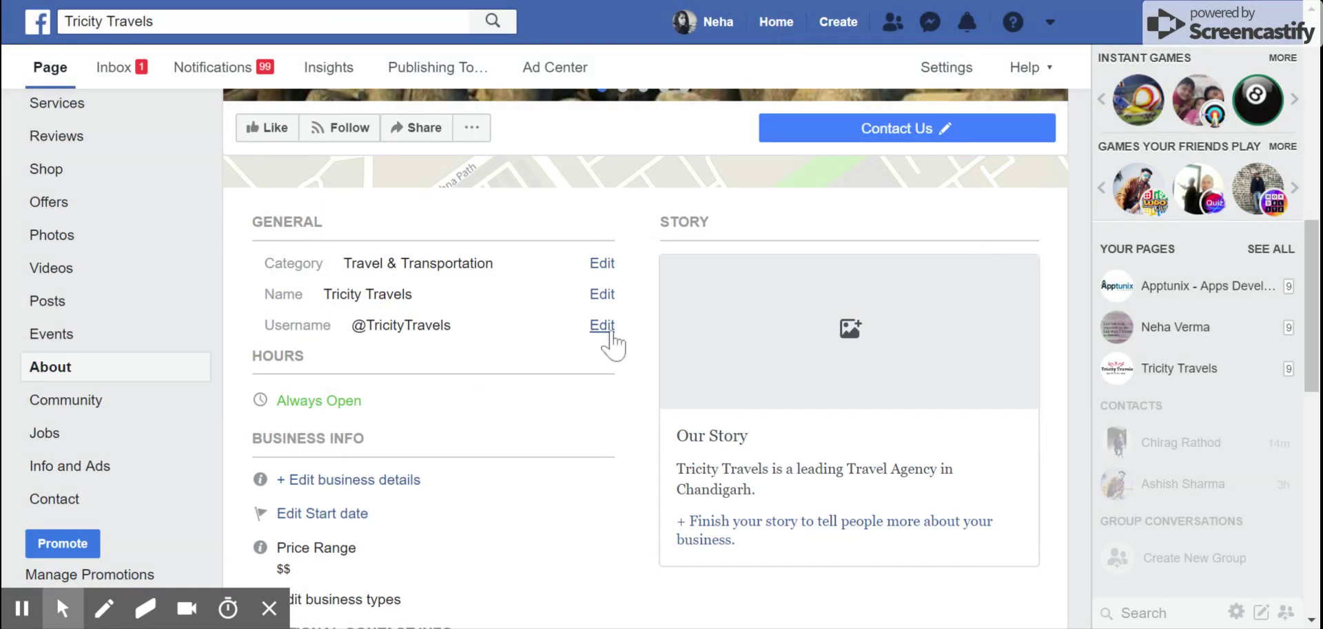
left_click(604, 329)
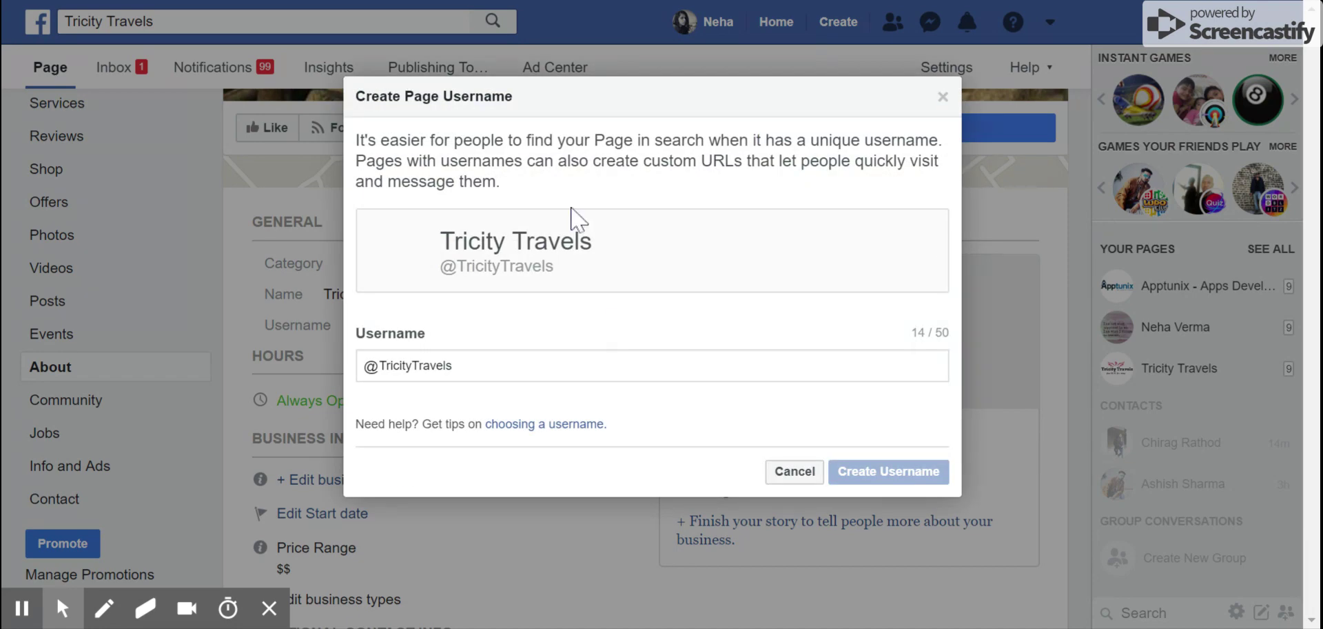
left_click(530, 367)
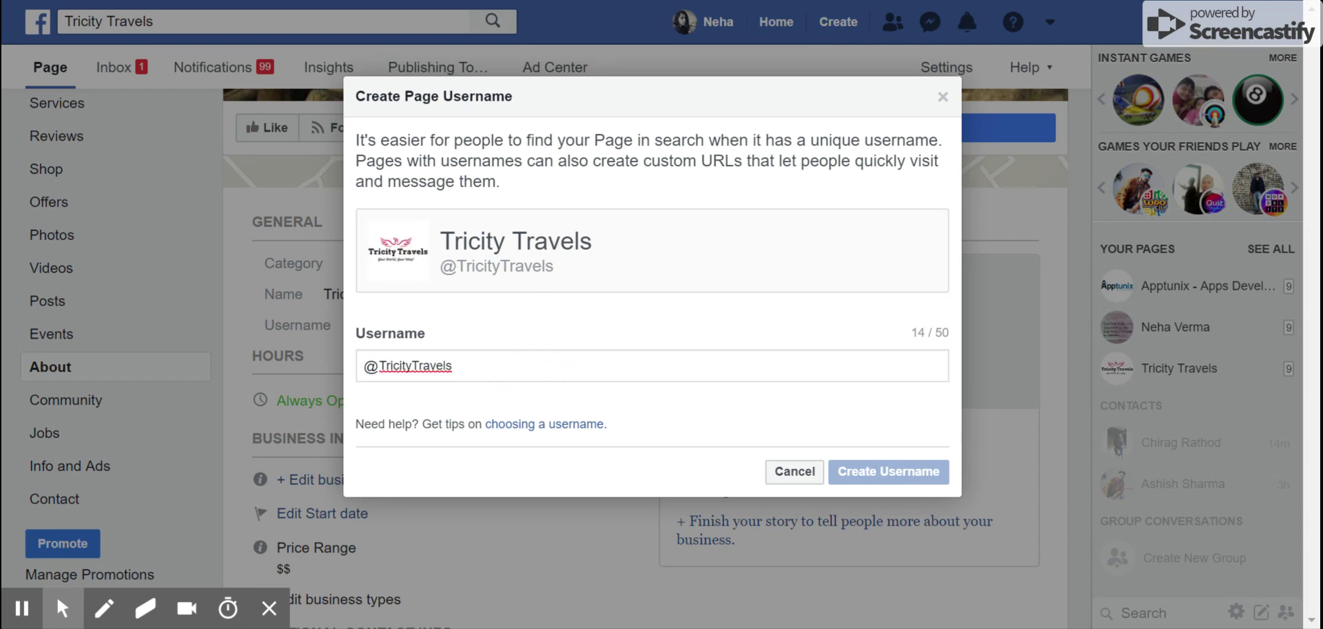
key("BackSpace")
key("BackSpace")
key("BackSpace")
key("BackSpace")
key("BackSpace")
key("BackSpace")
key("BackSpace")
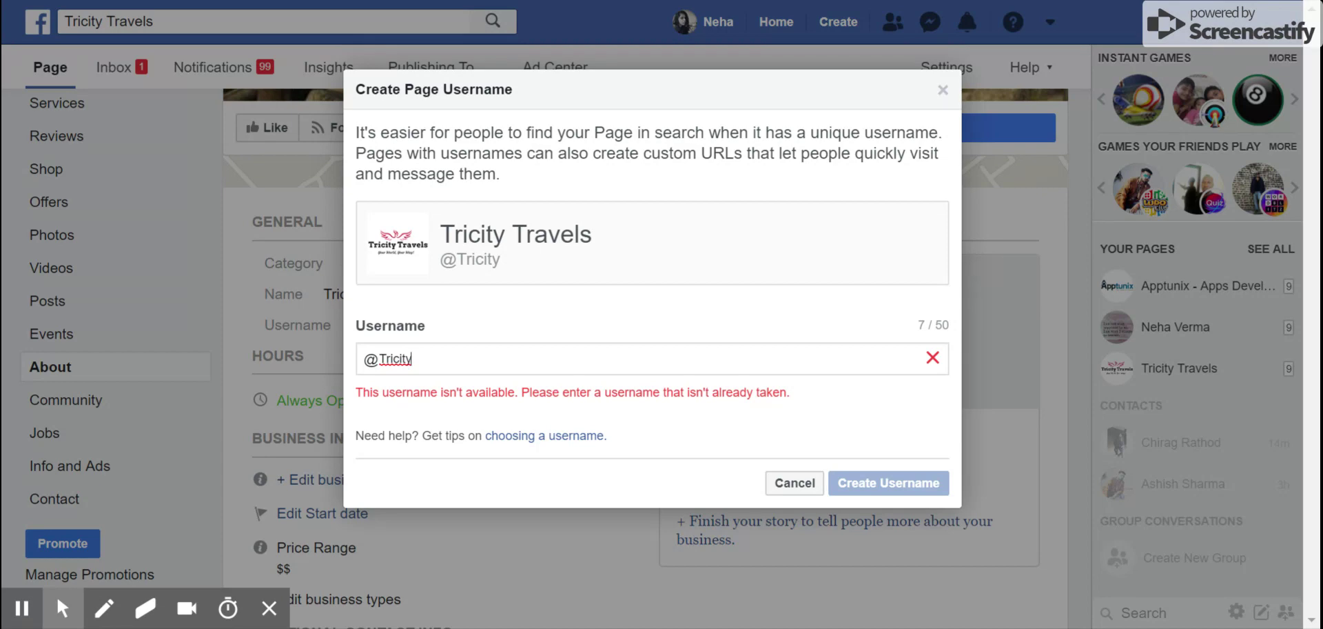
left_click(794, 484)
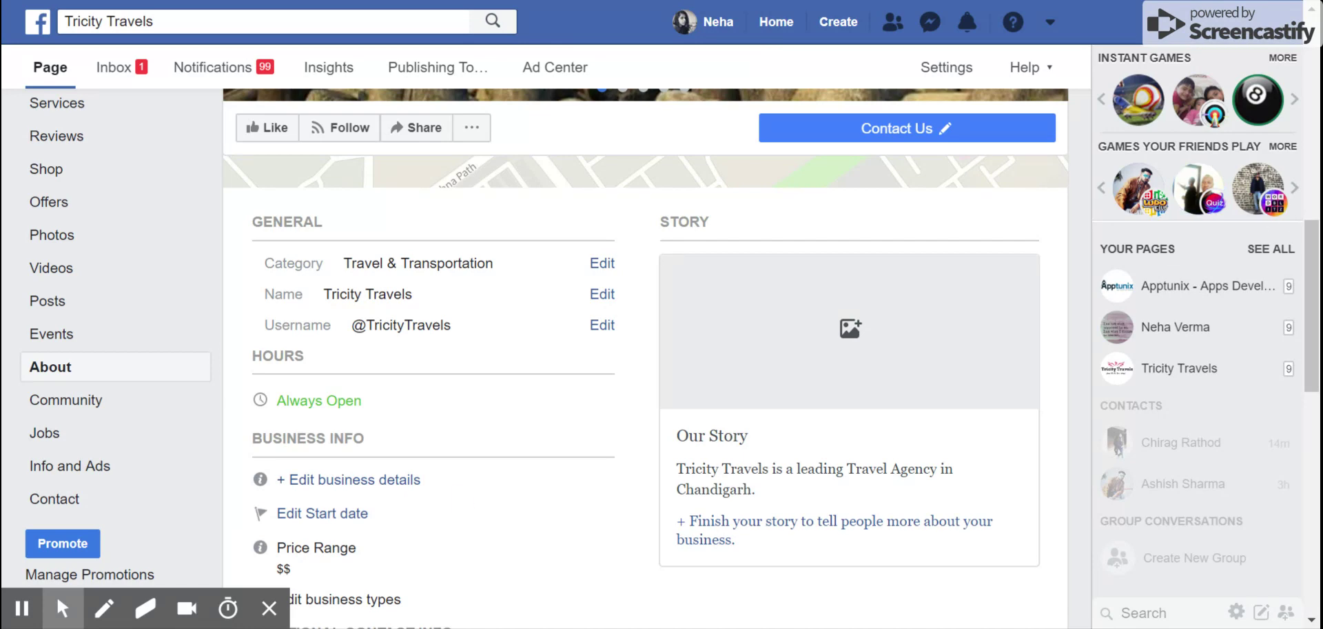
- View the account types offered under Other Accounts in the additional contact info and close the details without saving
scroll(1310, 250, "down", 3)
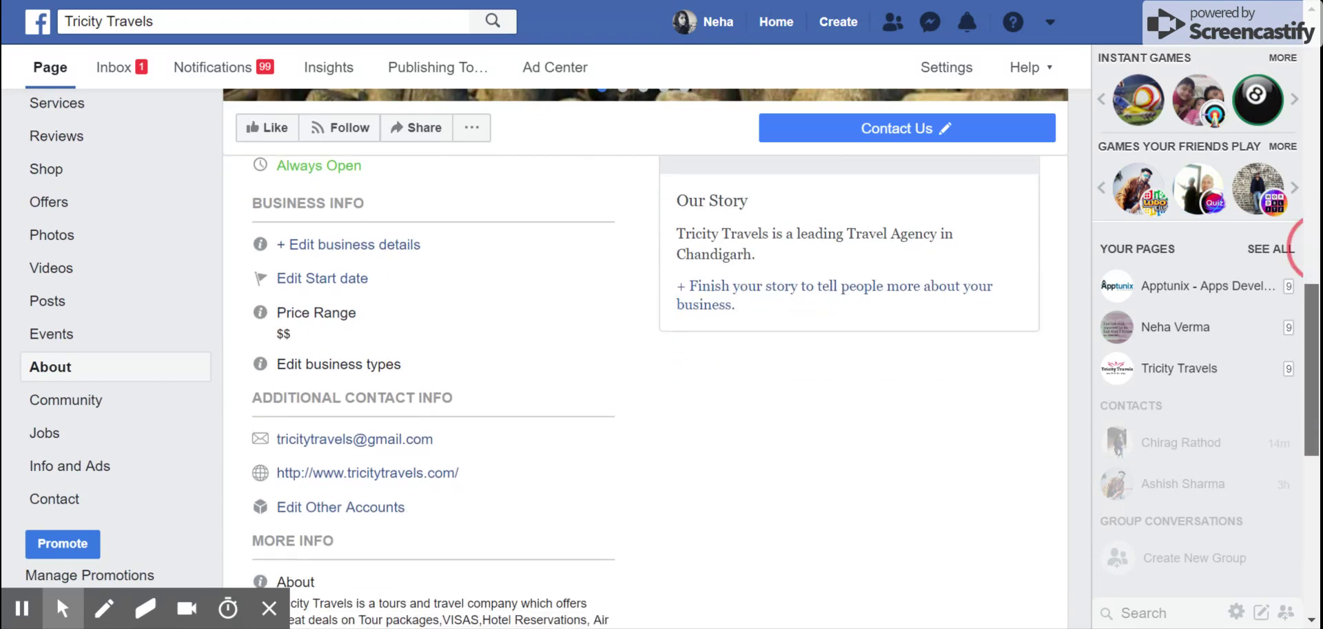
scroll(1310, 250, "down", 2)
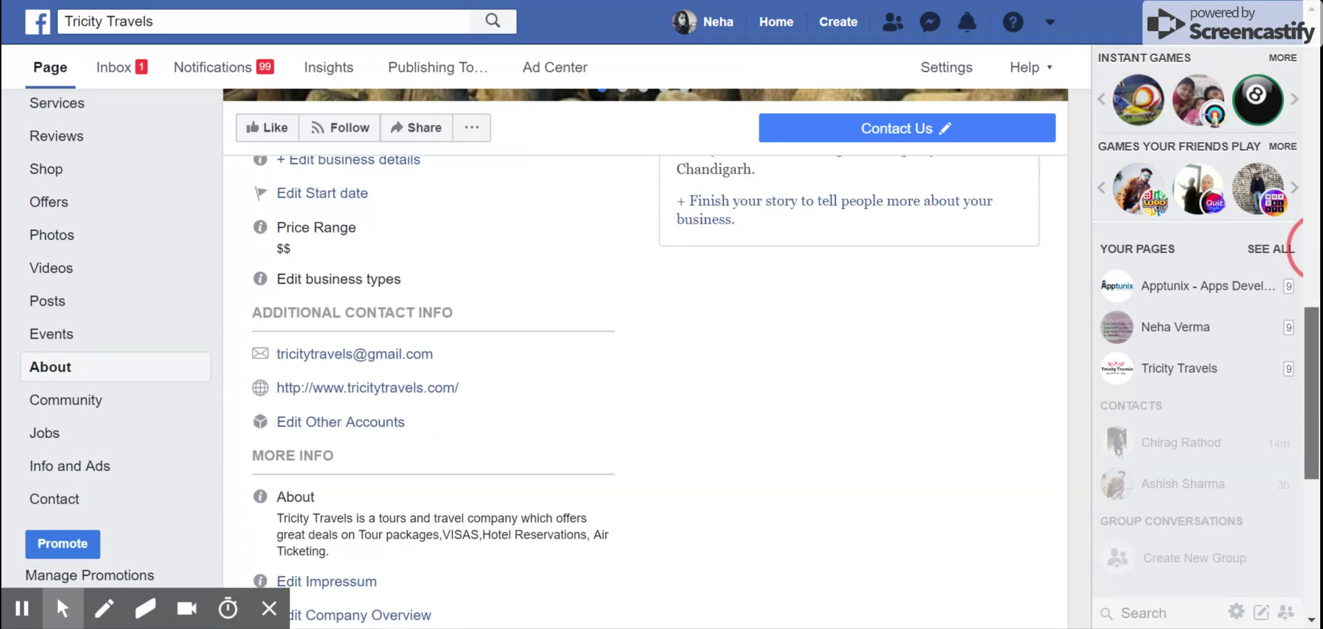
scroll(1310, 250, "down", 1)
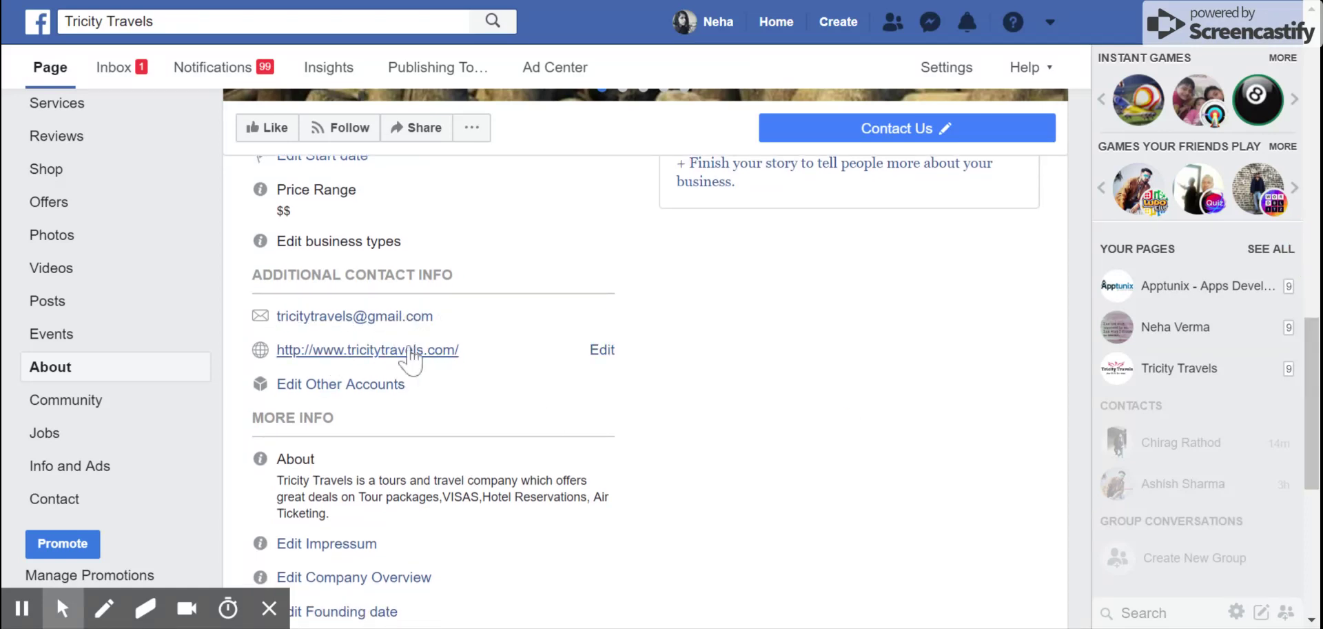
left_click(371, 383)
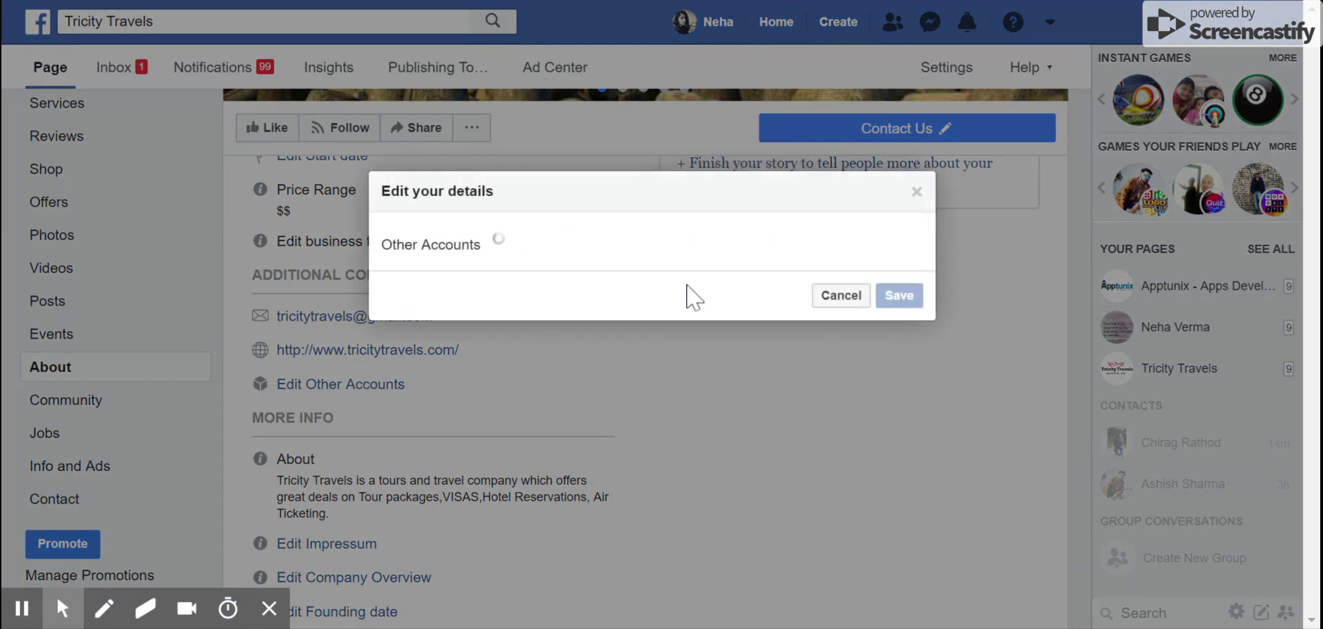
left_click(545, 242)
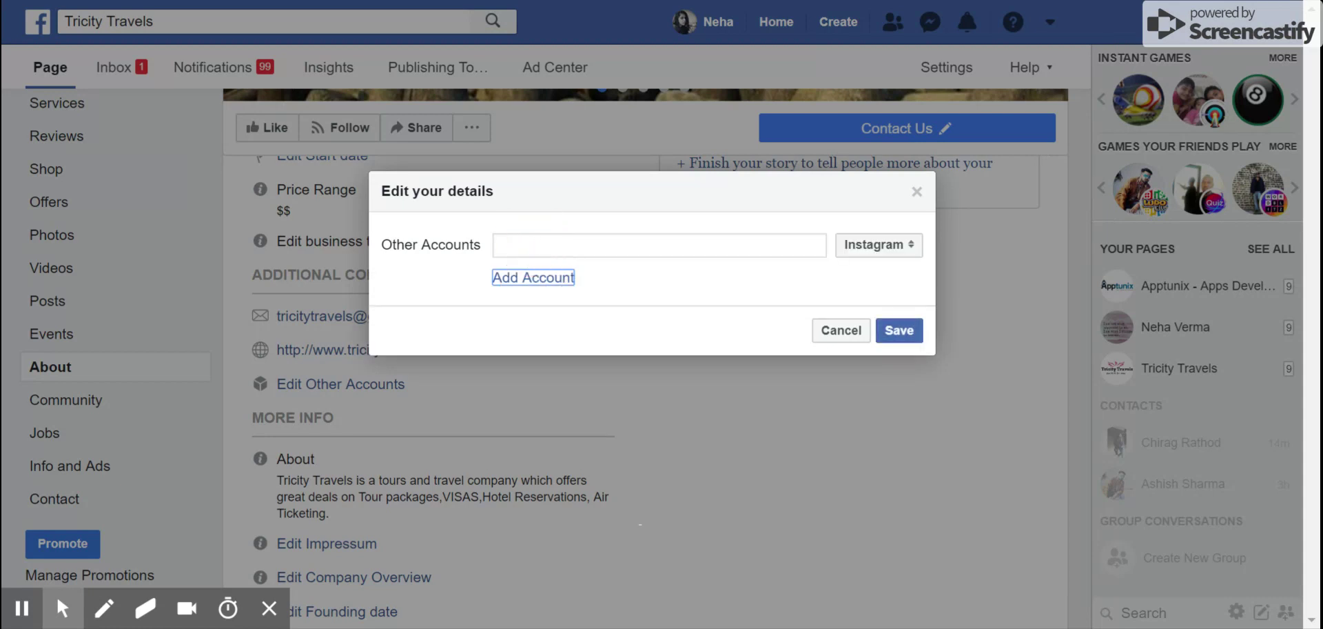
left_click(911, 244)
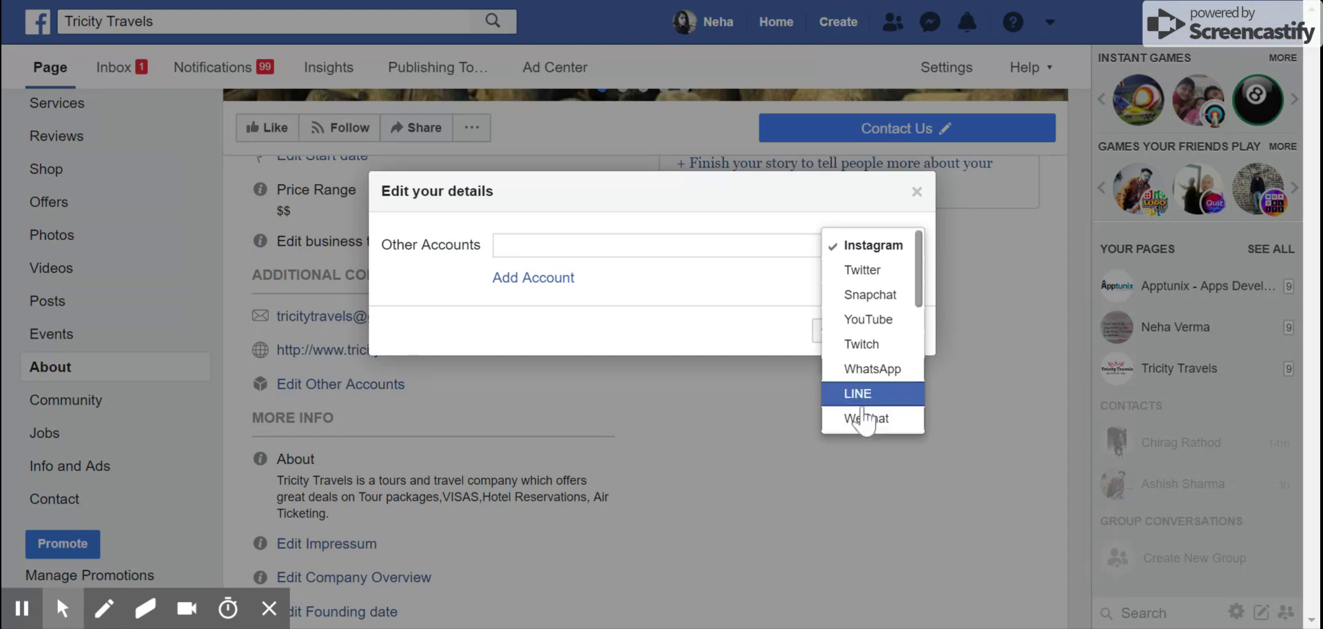
left_click(909, 183)
left_click(918, 193)
left_click(919, 192)
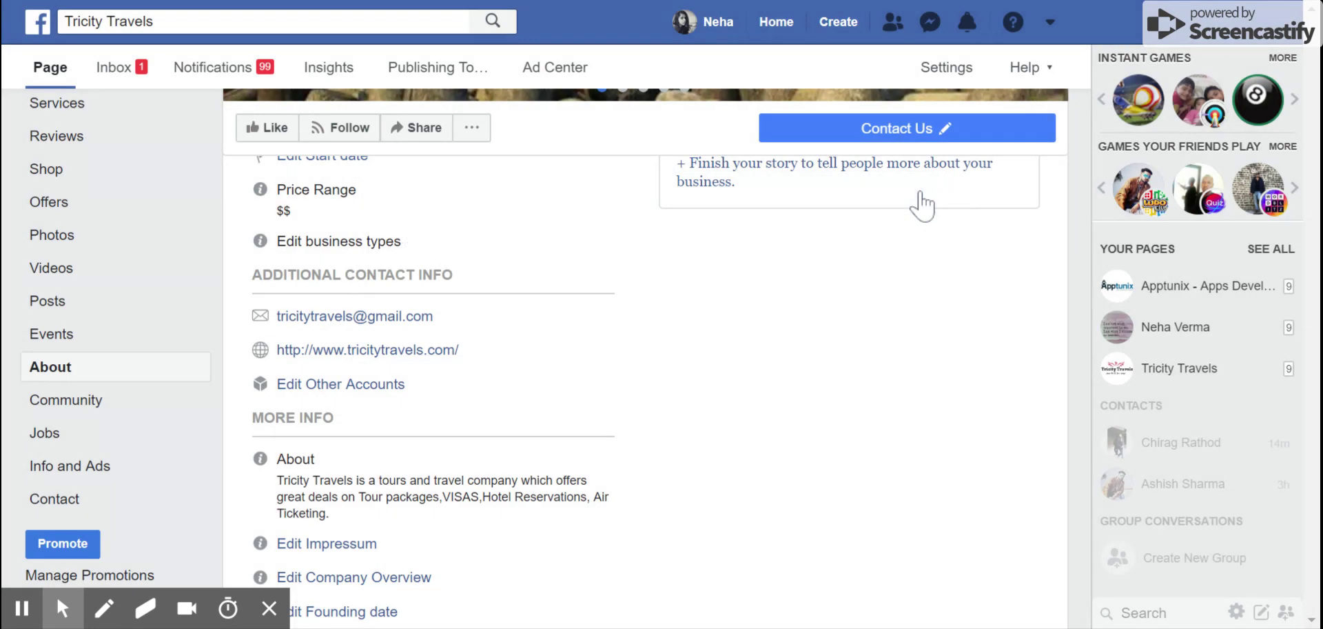
- Examine the More Info fields of the About section, from the description to the privacy policy and page ID, and return to the page header
mouse_move(326, 468)
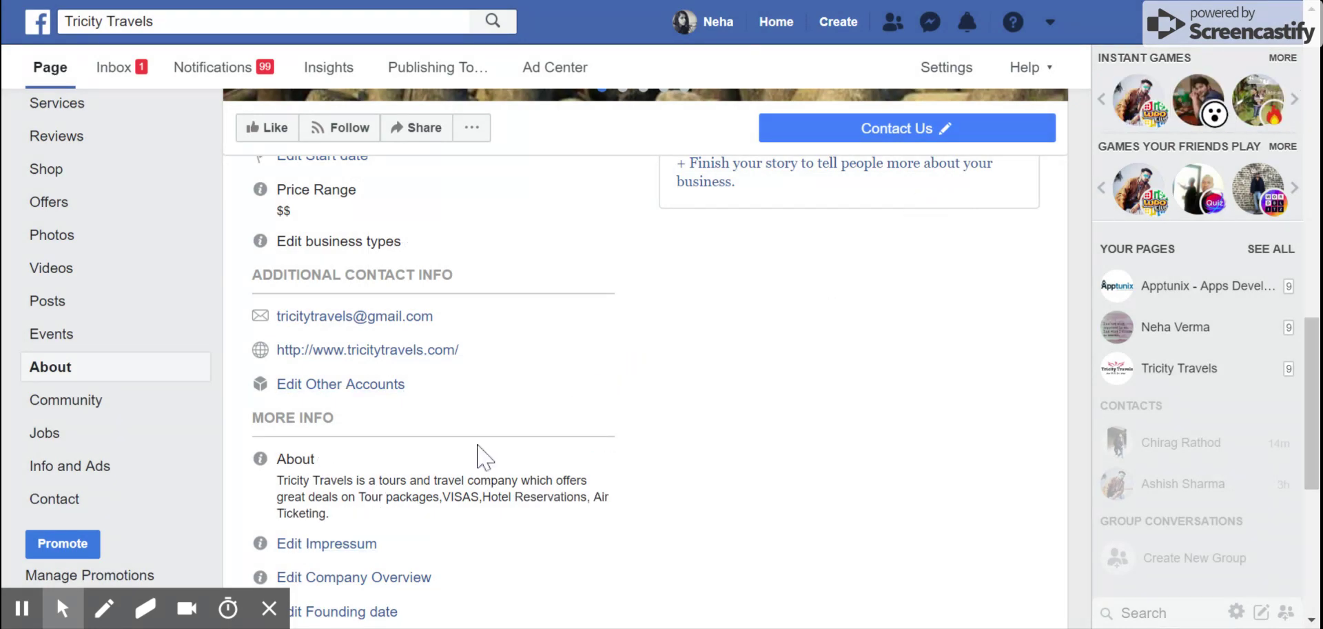
scroll(529, 426, "down", 1)
scroll(528, 424, "down", 3)
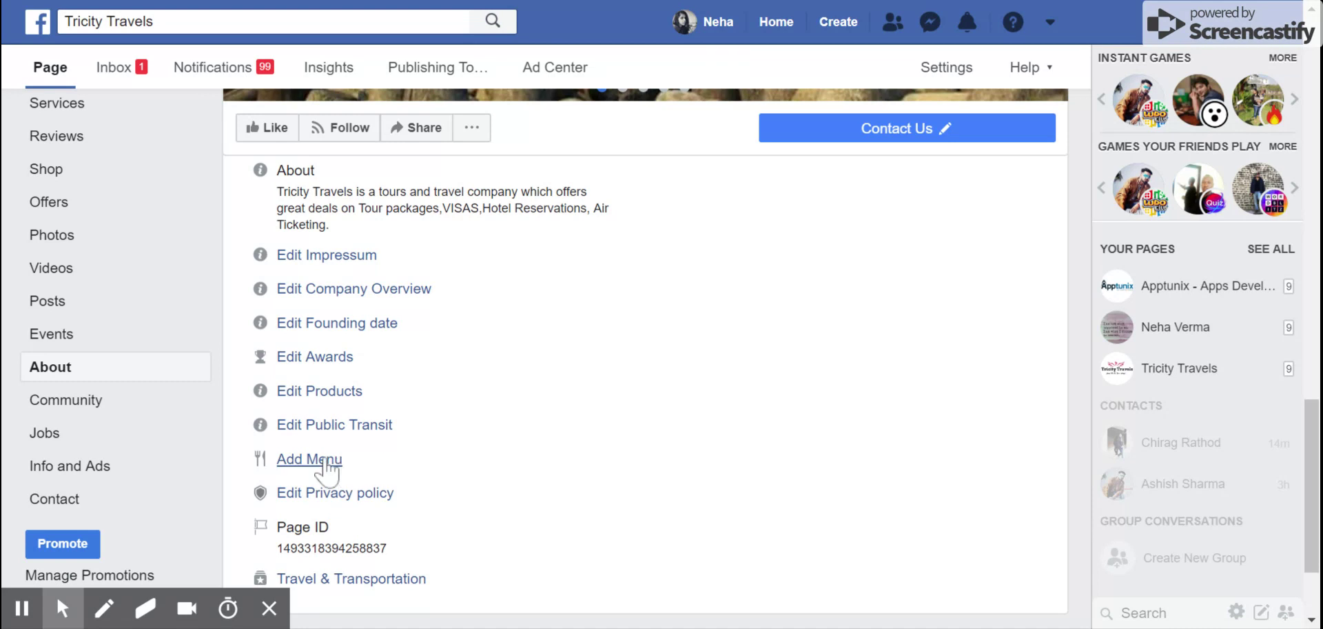
scroll(486, 466, "down", 2)
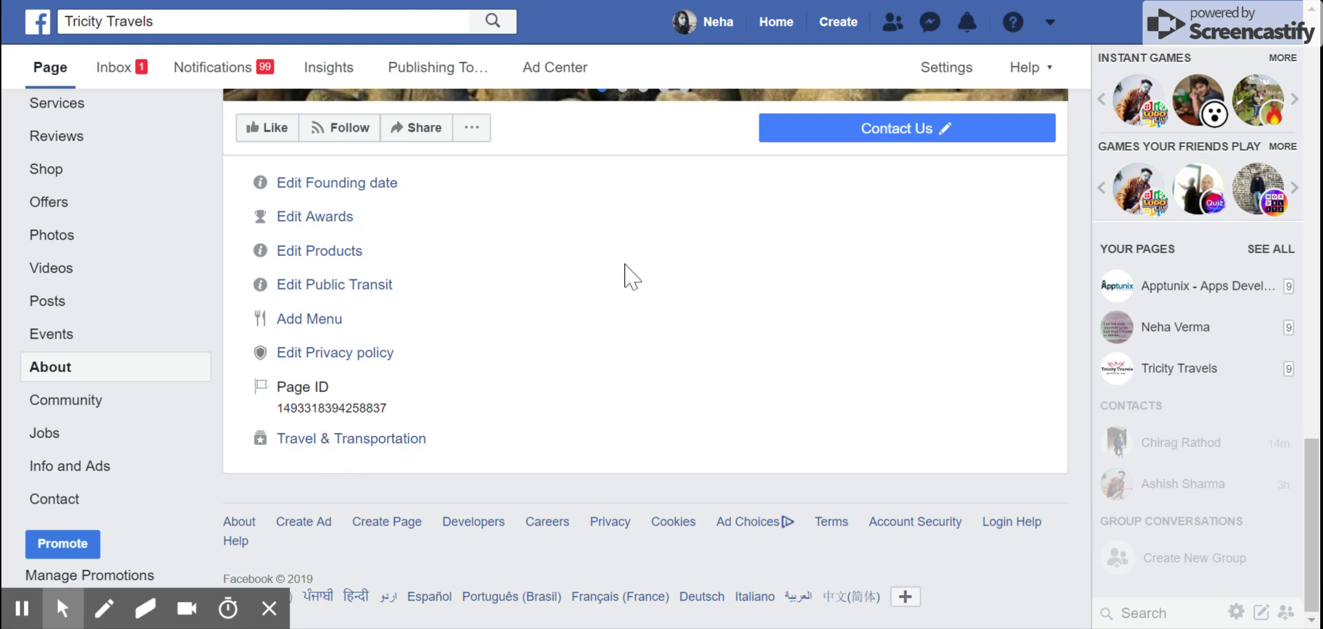
scroll(625, 275, "up", 2)
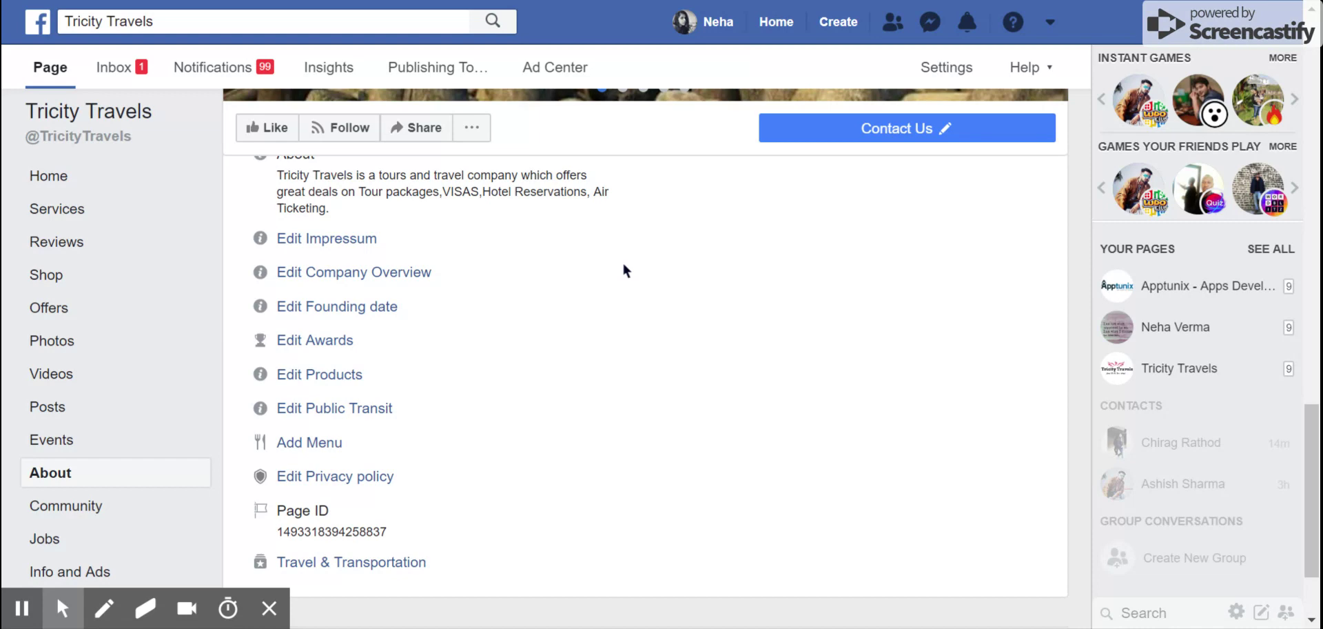
scroll(757, 299, "up", 3)
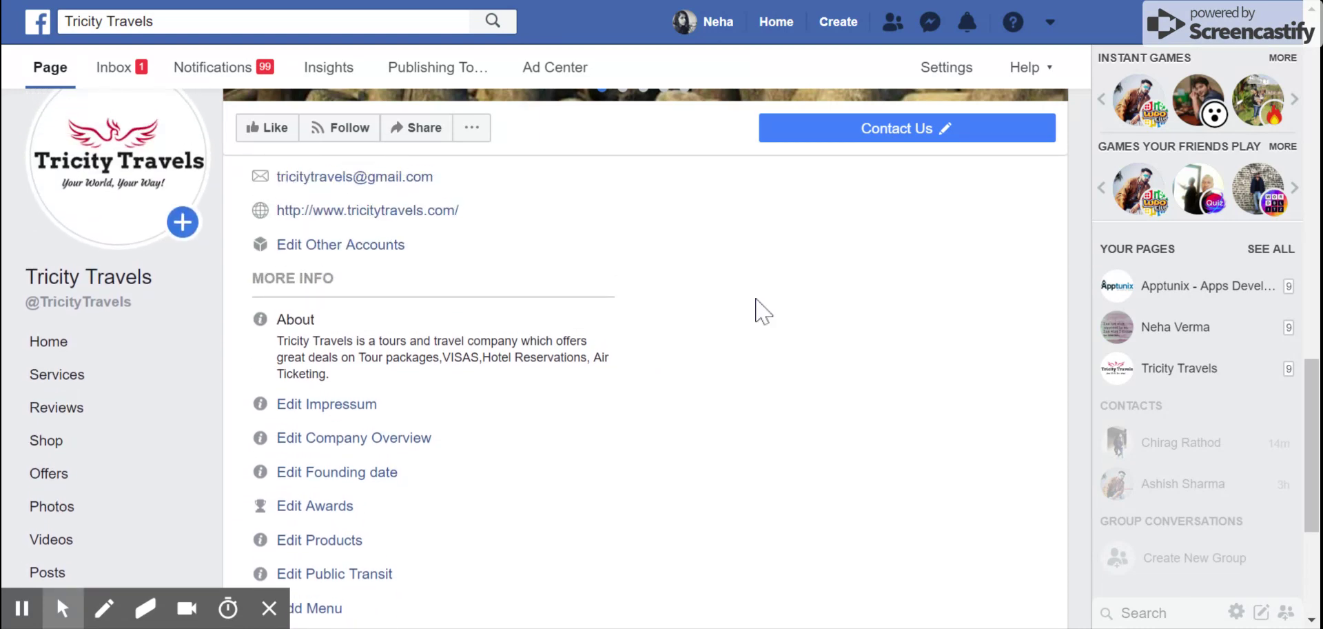
scroll(756, 298, "up", 10)
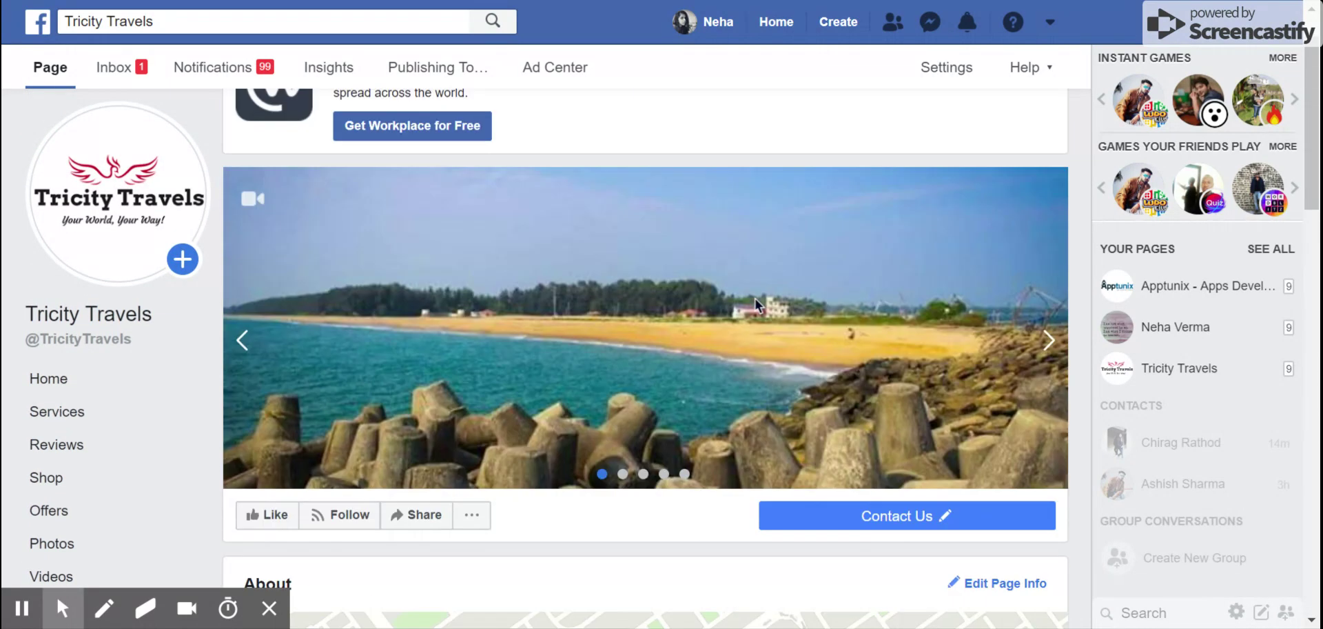
scroll(756, 299, "up", 1)
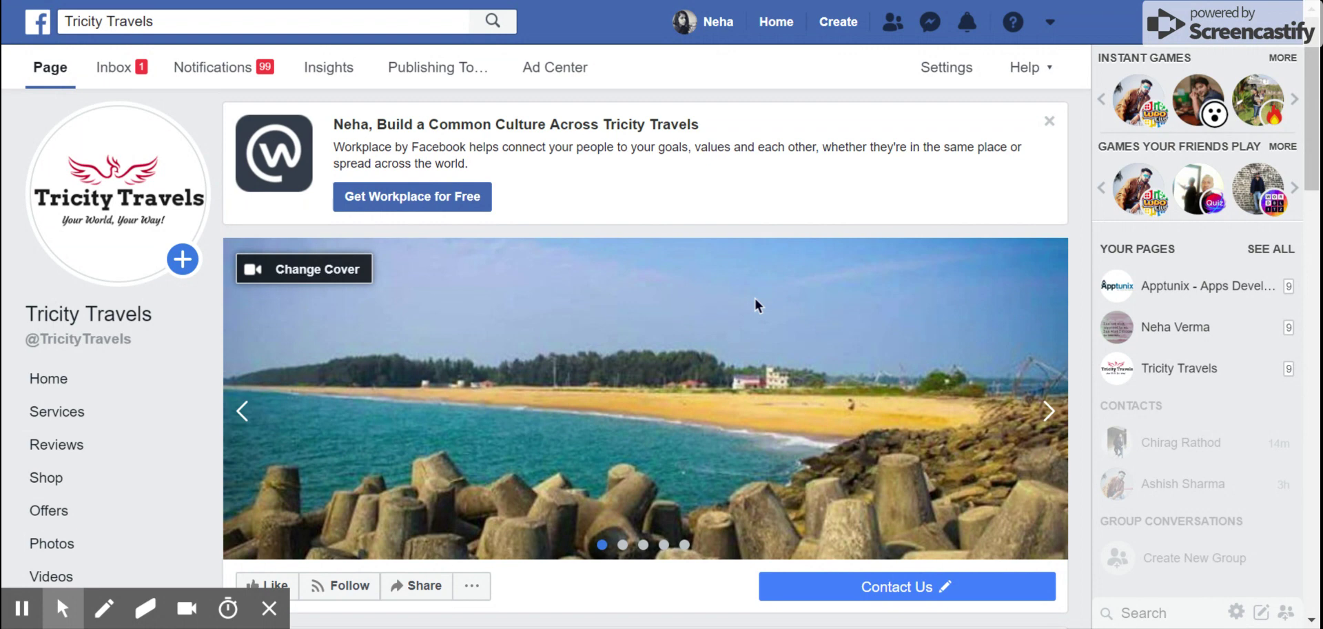